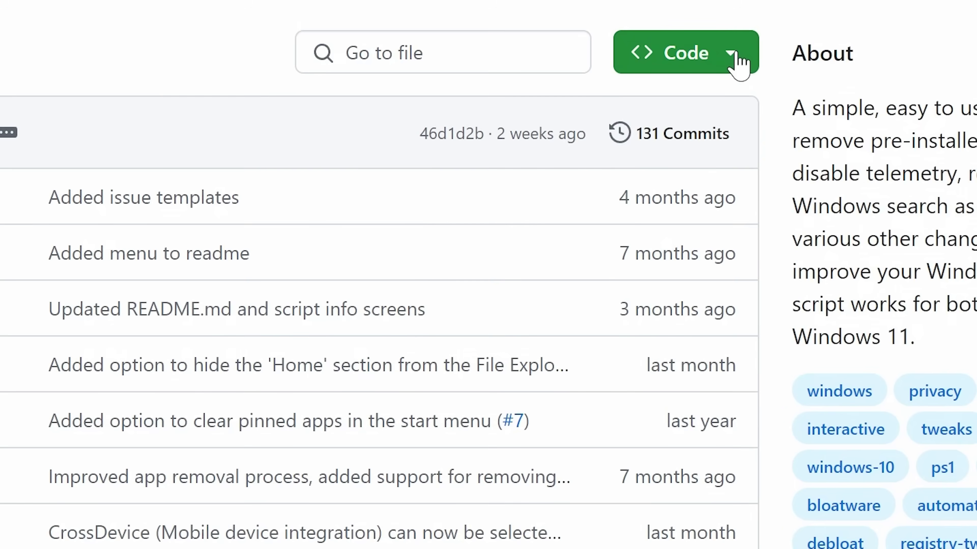
Show the Win11Debloat repository's clone and ZIP download options
click(736, 58)
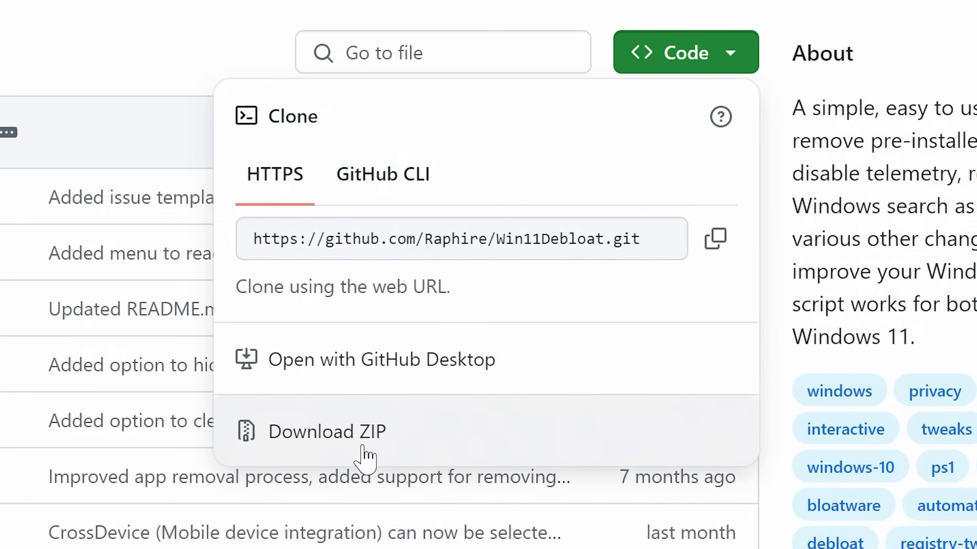
Download the repository as Win11Debloat-master.zip to the Desktop, then close Chrome
click(348, 447)
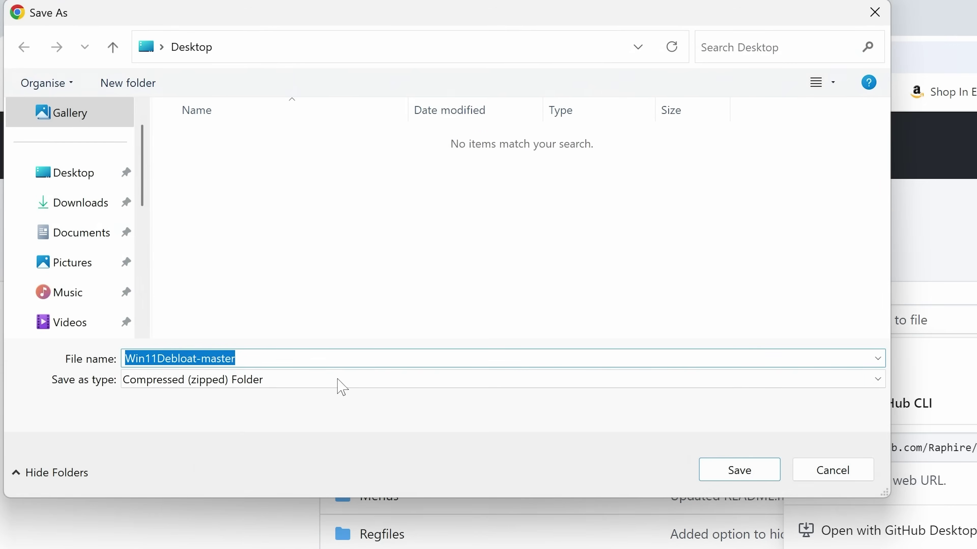
click(722, 476)
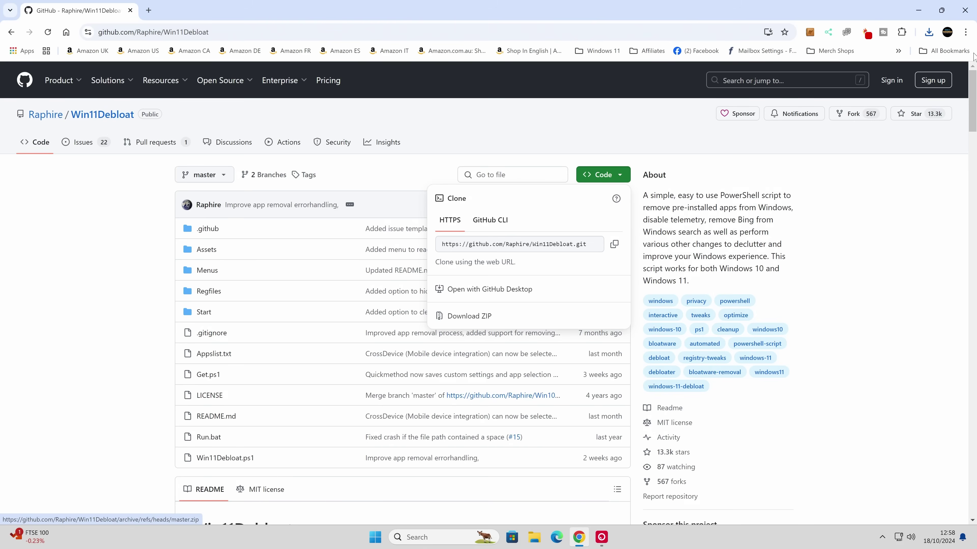
click(964, 11)
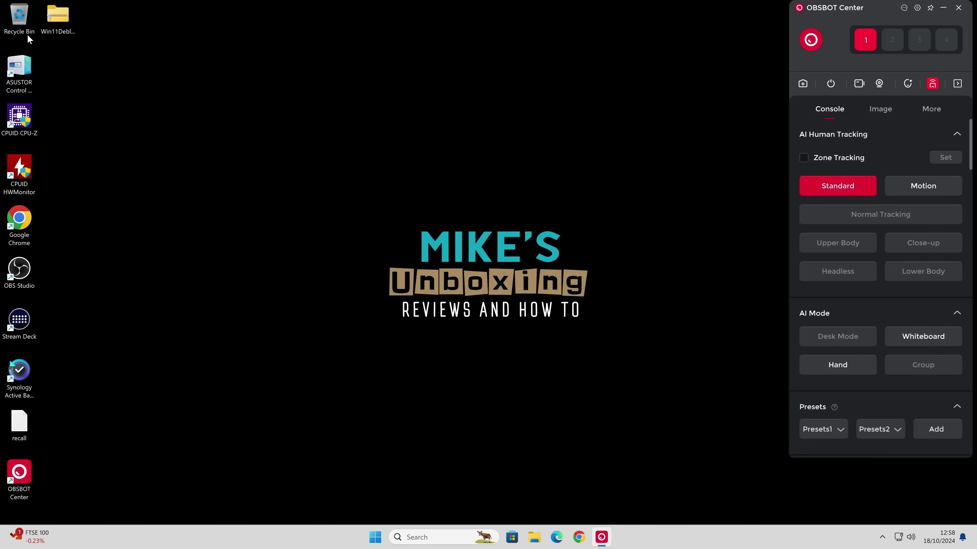
Extract the zip to the suggested Win11Debloat-master folder and open the inner Win11Debloat-master folder
right_click(50, 24)
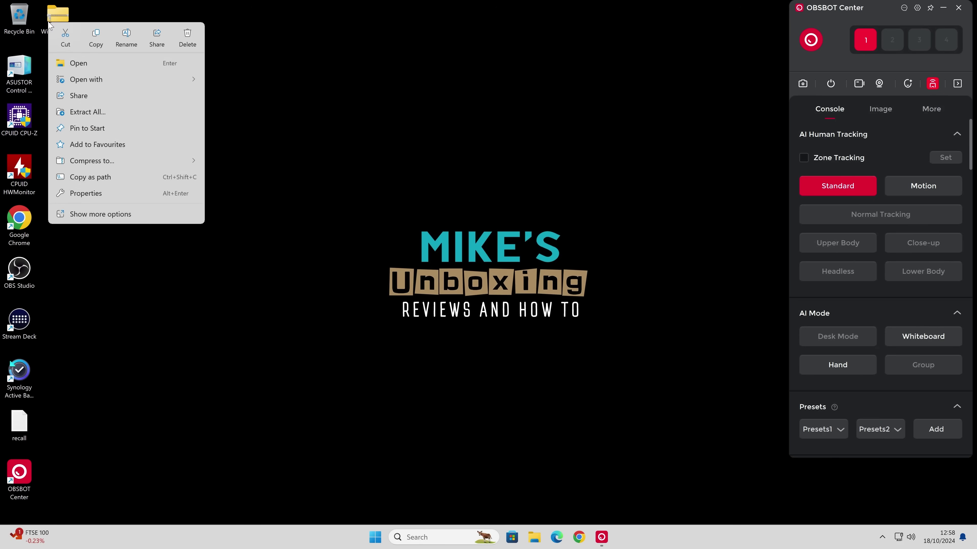
click(74, 112)
click(559, 372)
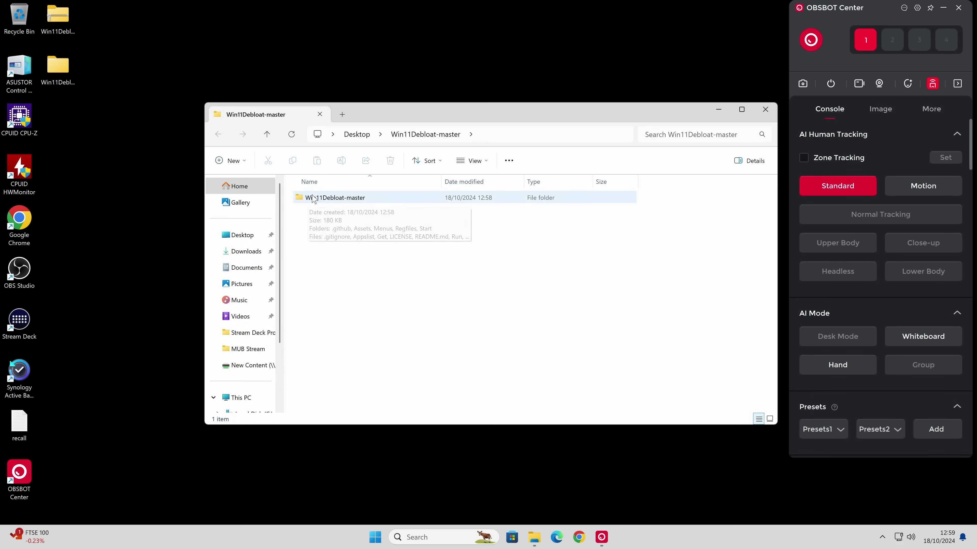
double_click(316, 200)
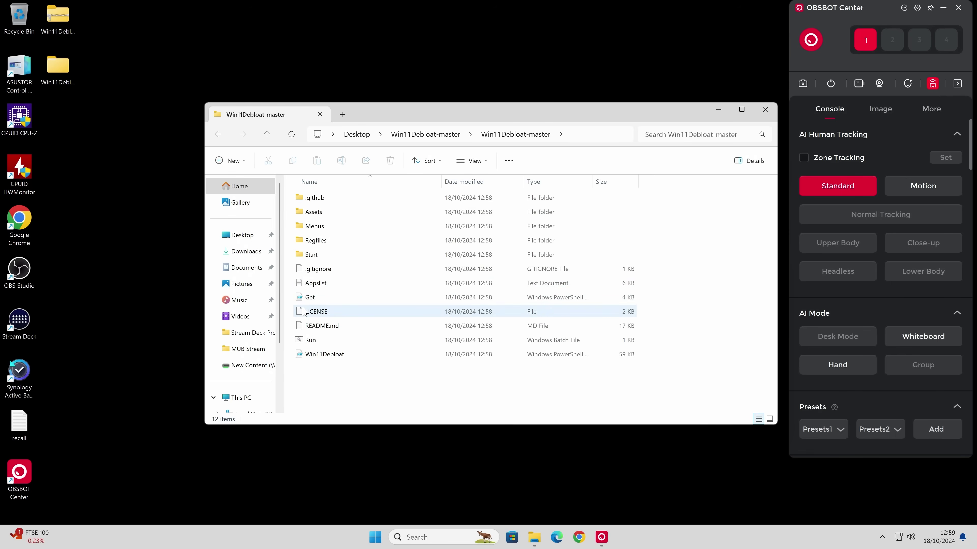
Bring the Win11Debloat-master script folder window into focus to launch Run.bat
click(340, 381)
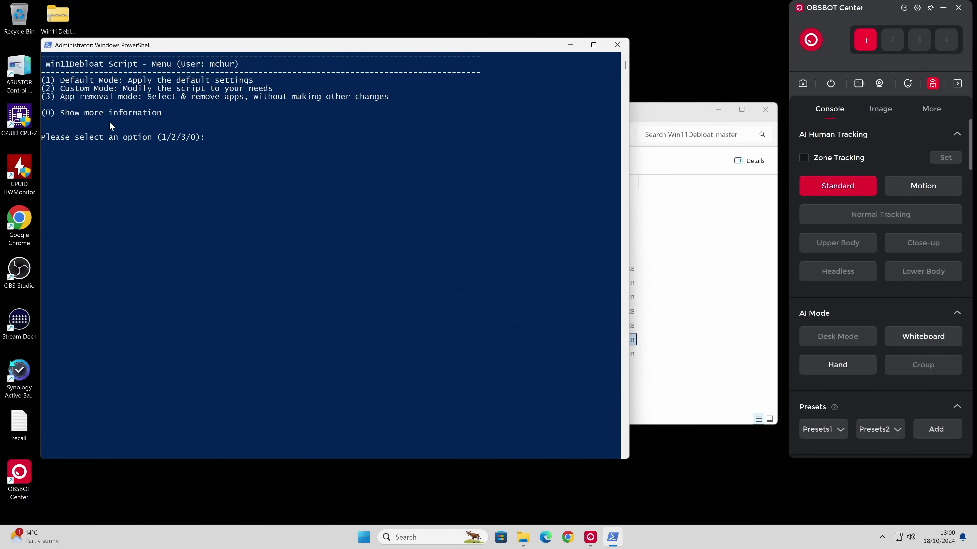
Read the option 0 information screen, return to the menu, and choose option 2 (Custom Mode)
text(0)
key(Return)
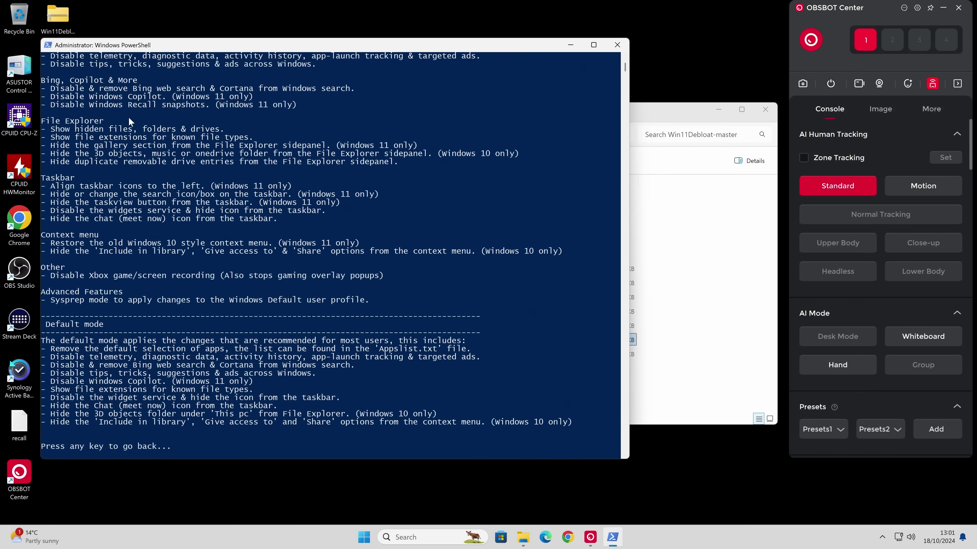
scroll(146, 247, down, 2)
scroll(152, 271, down, 4)
scroll(157, 285, up, 11)
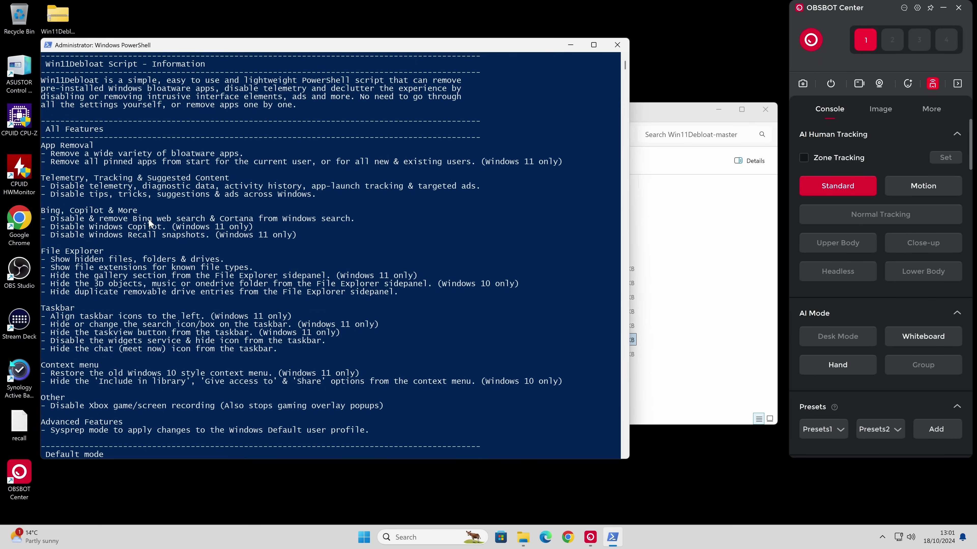
scroll(149, 221, down, 3)
scroll(149, 215, down, 3)
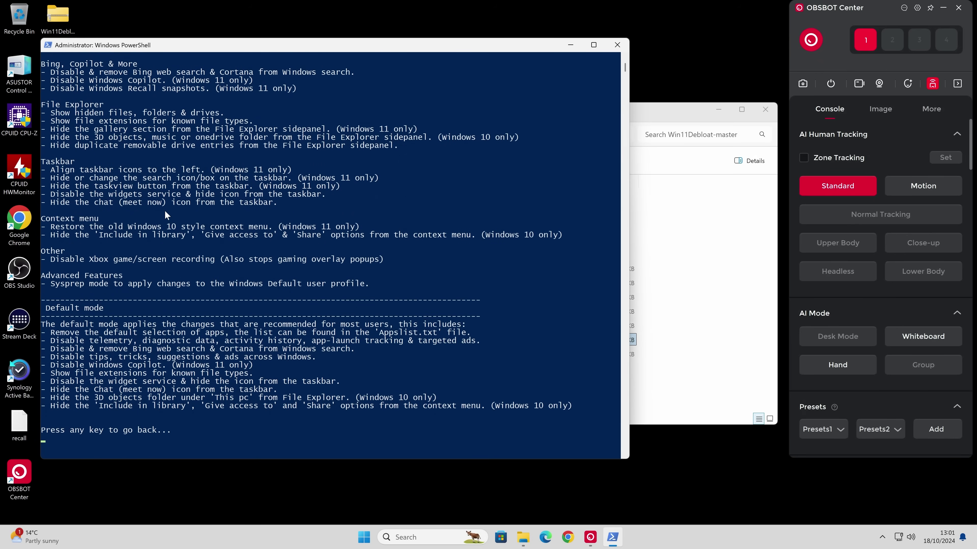
key(Return)
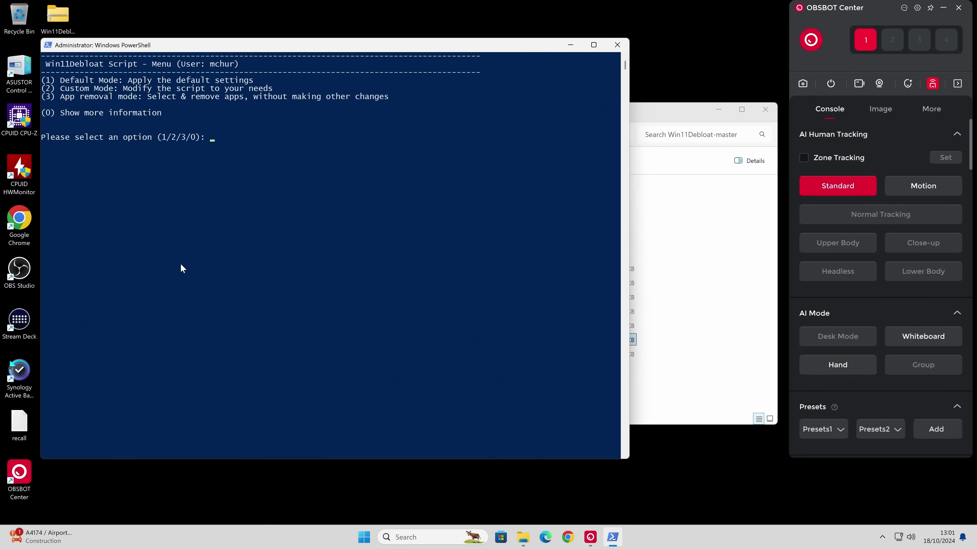
key(Return)
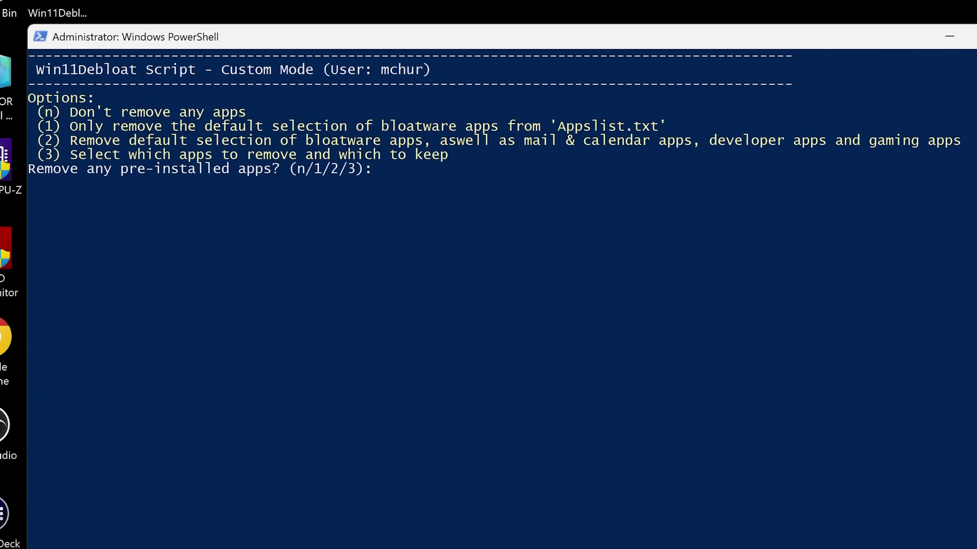
Open Appslist.txt from the script folder, review the app list, and close it
key(alt+Tab)
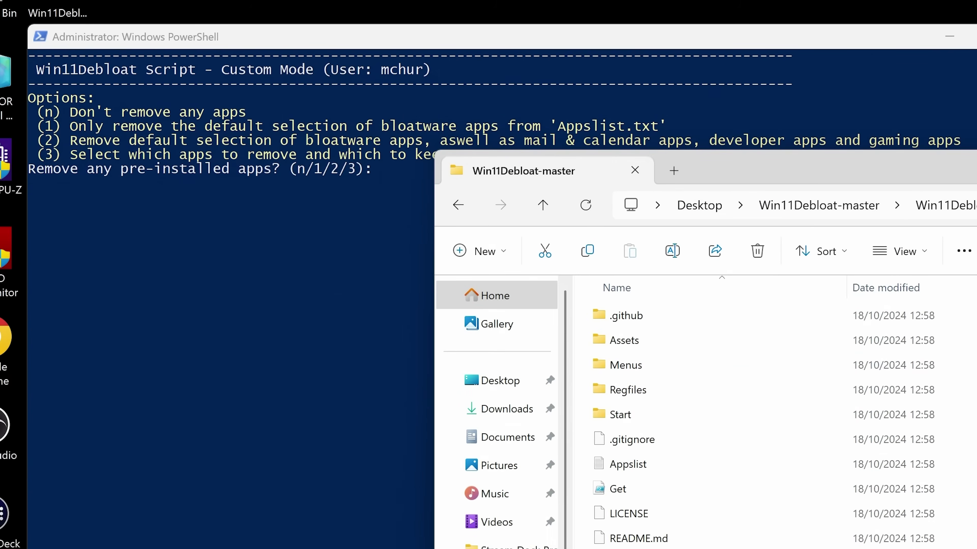
double_click(656, 469)
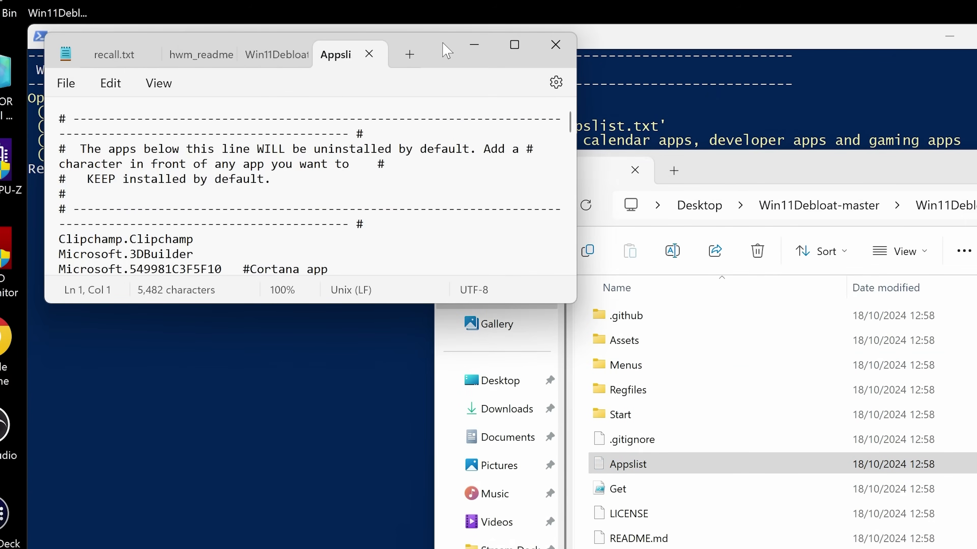
drag(446, 50, 945, 53)
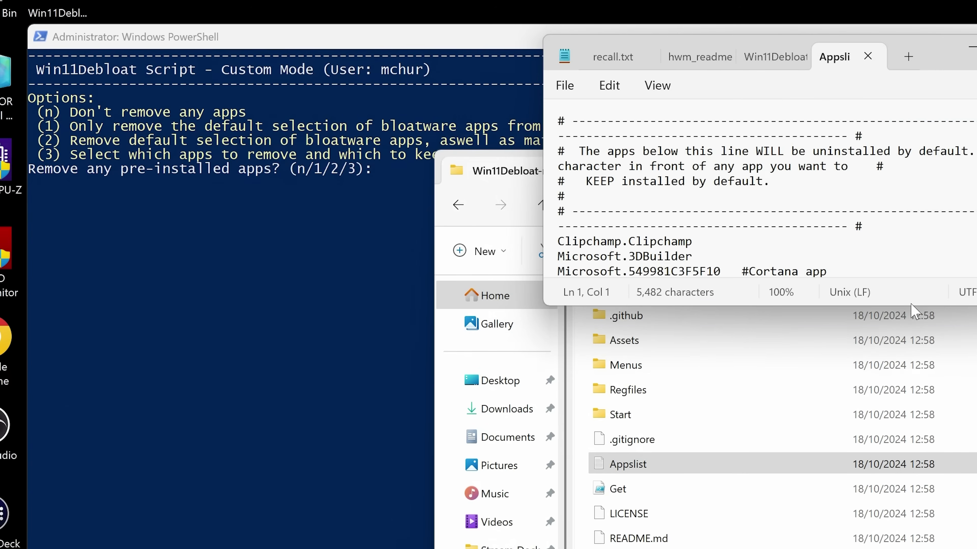
drag(912, 306, 913, 548)
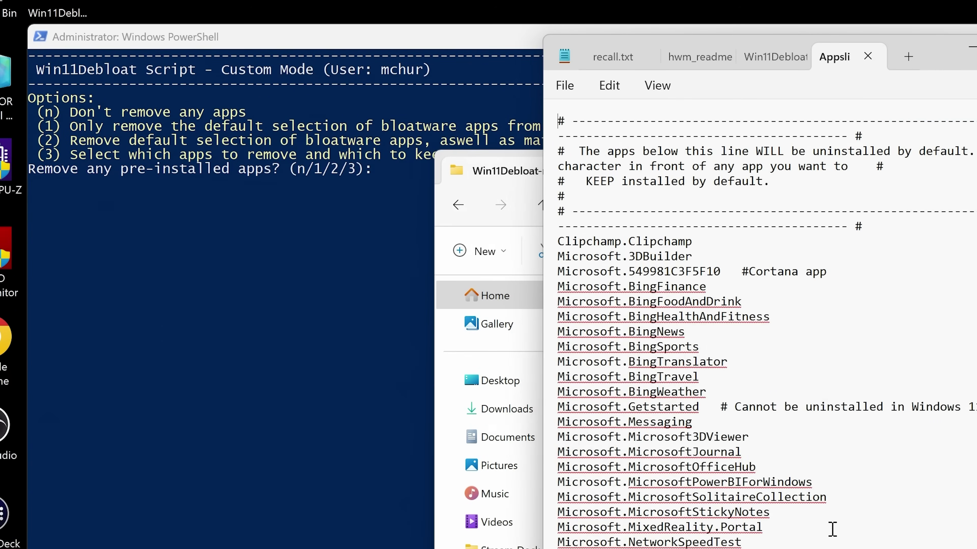
scroll(832, 529, down, 9)
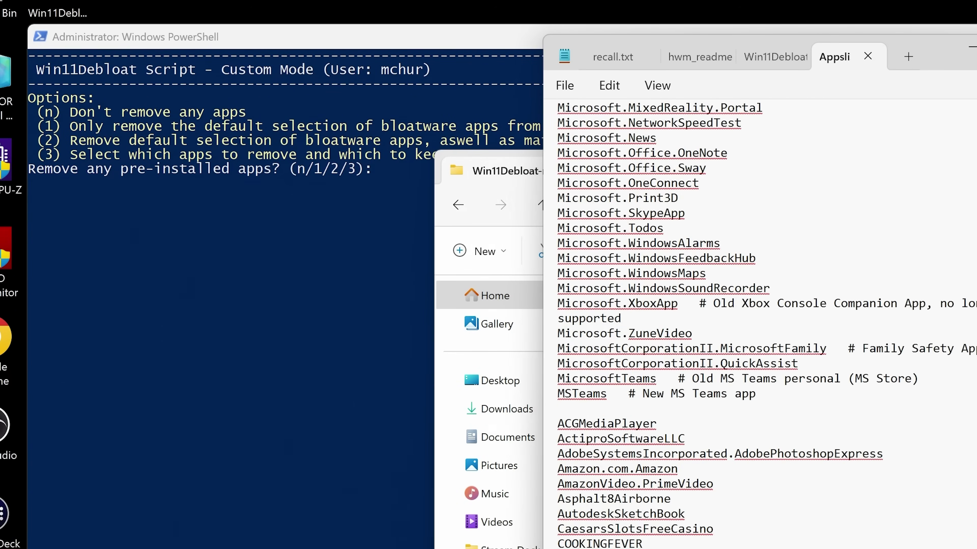
key(alt+F4)
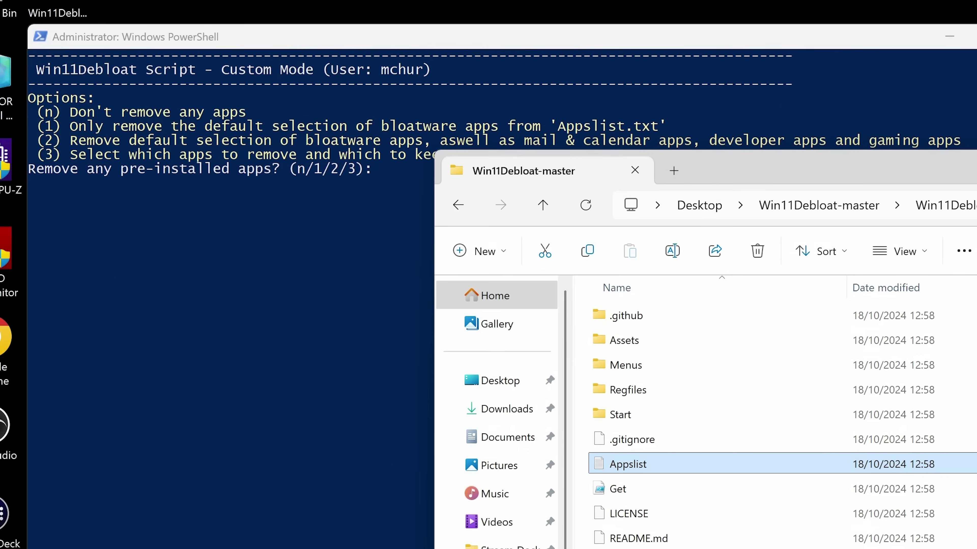
Answer 3 at the pre-installed apps prompt to pick apps individually
key(alt+Tab)
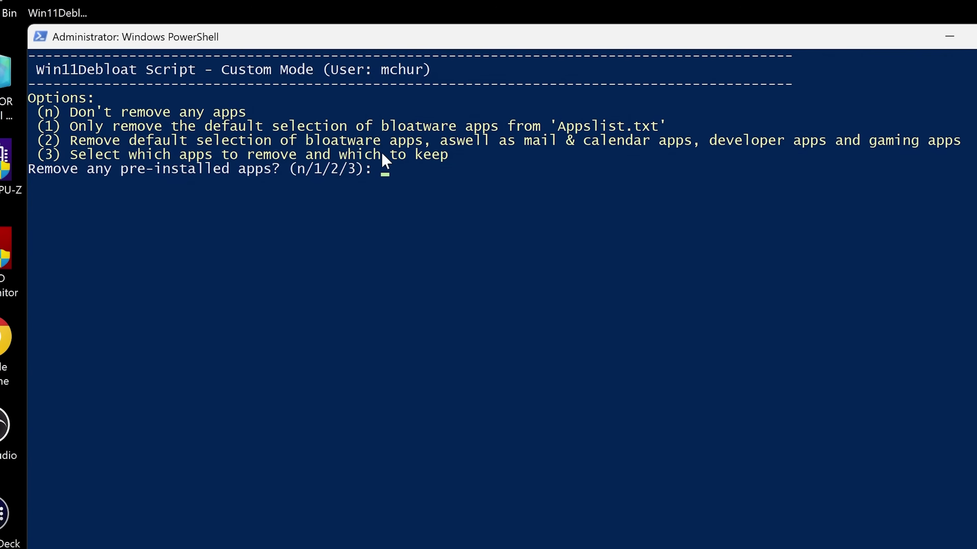
text(3)
key(Return)
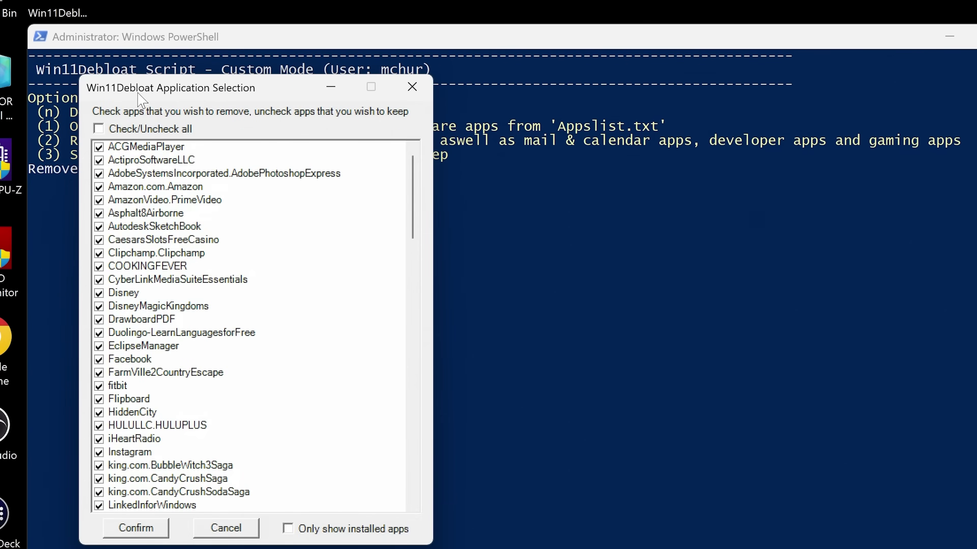
Uncheck every app and show only installed apps in the Application Selection window
click(99, 129)
click(99, 130)
click(99, 130)
click(101, 129)
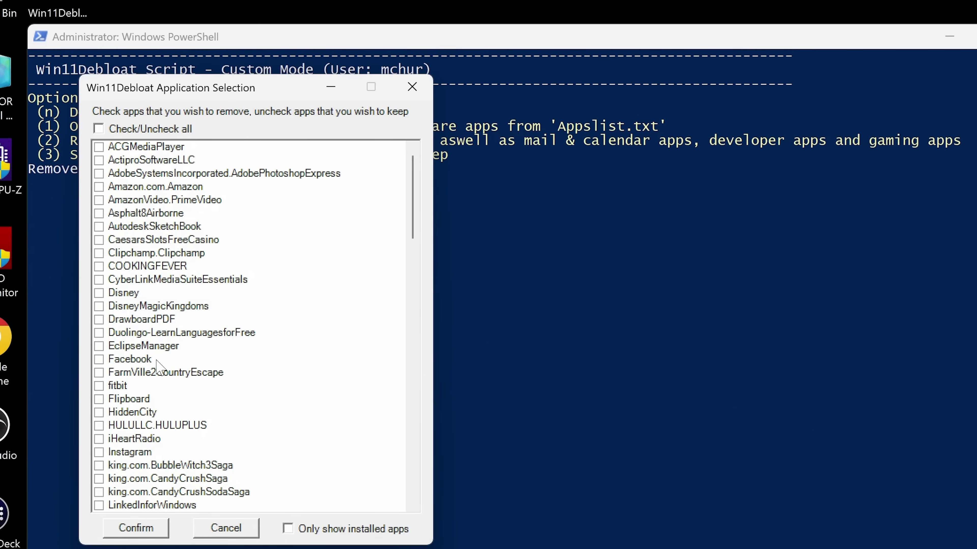
click(285, 528)
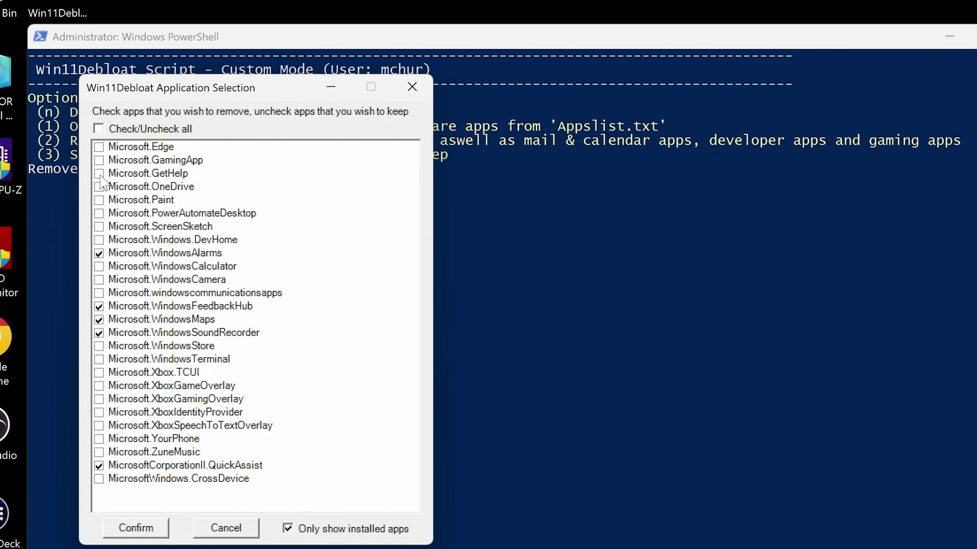
Mark GetHelp, OneDrive, ScreenSketch, DevHome, YourPhone and ZuneMusic for removal, confirm, and enter y for Xbox recording
click(99, 174)
click(99, 187)
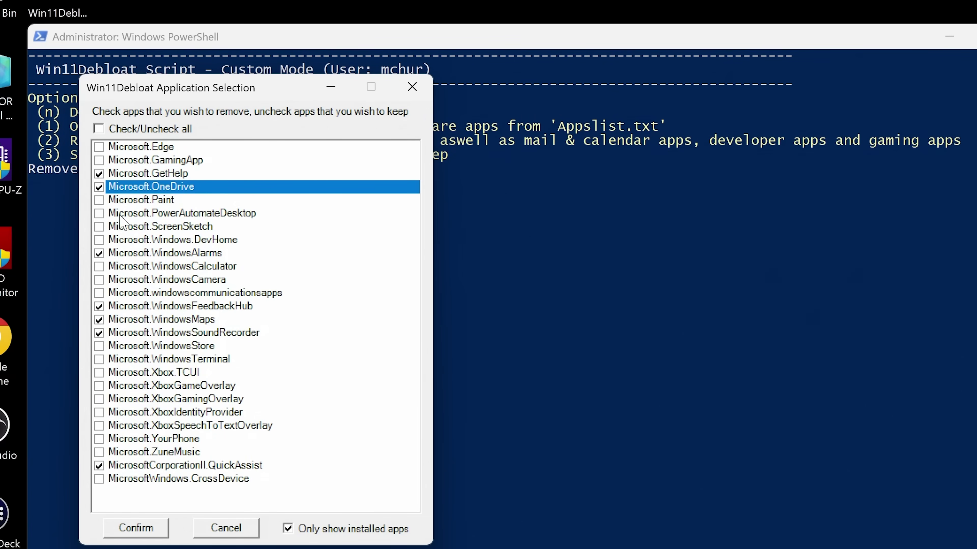
click(99, 227)
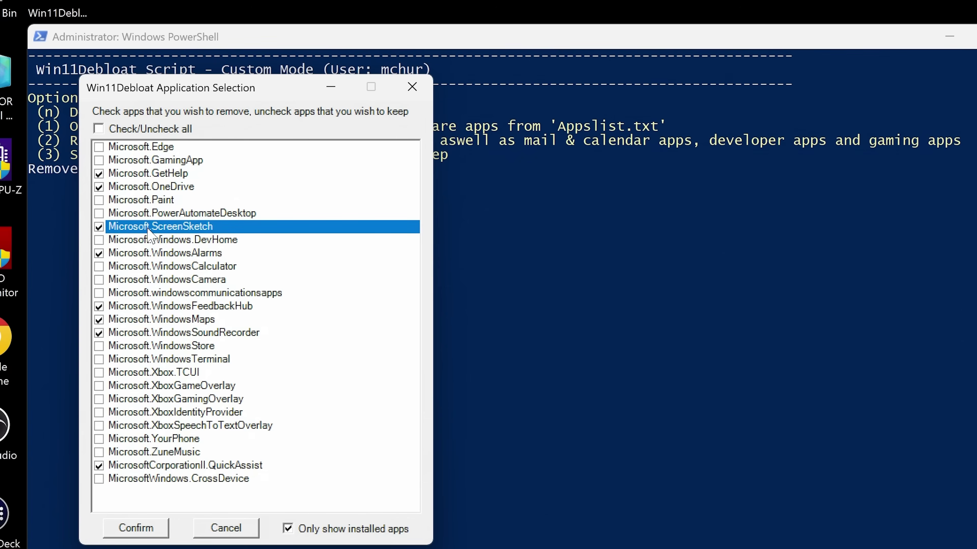
click(99, 240)
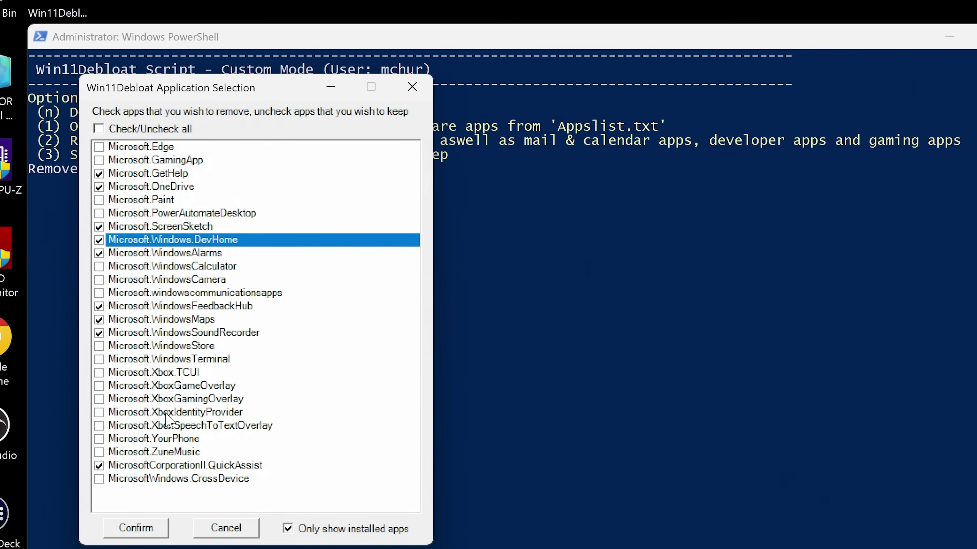
click(100, 440)
click(100, 440)
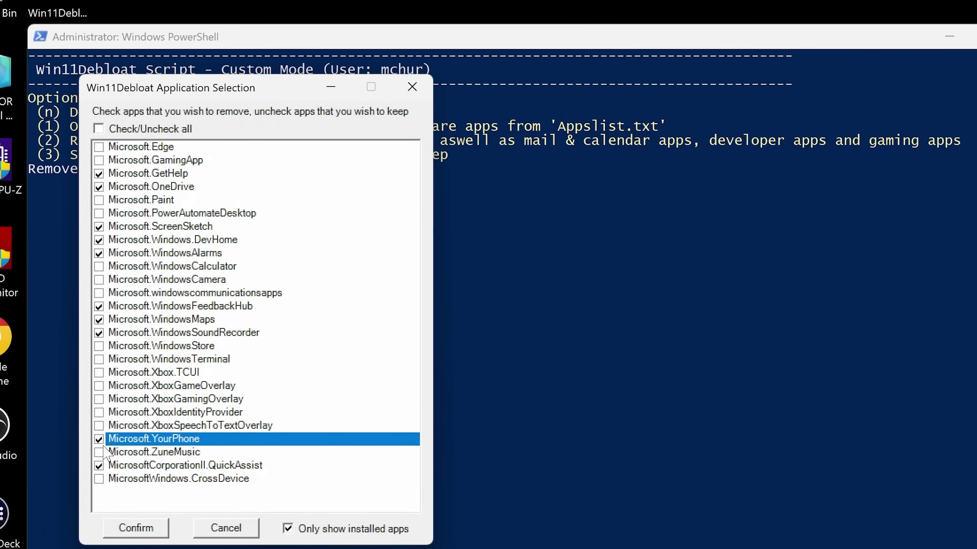
click(100, 456)
click(99, 454)
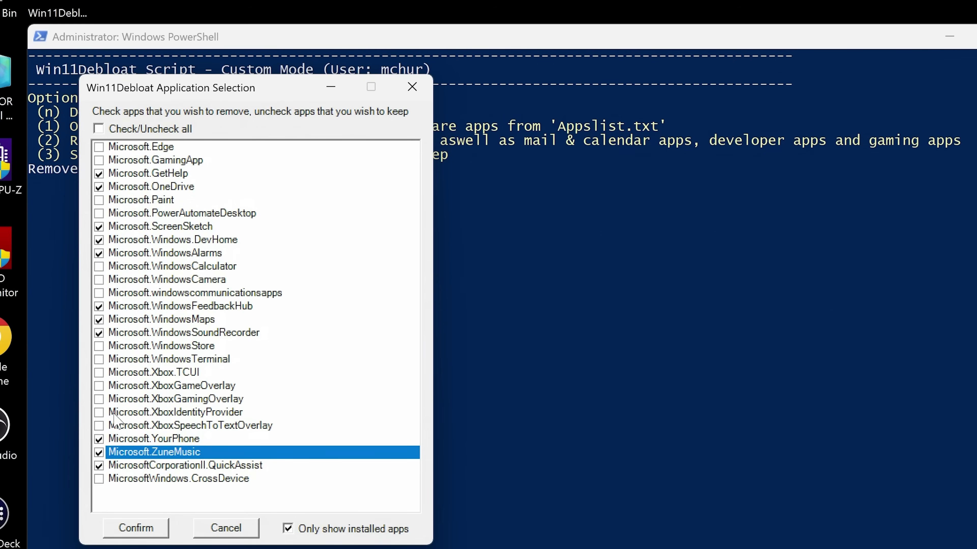
click(143, 533)
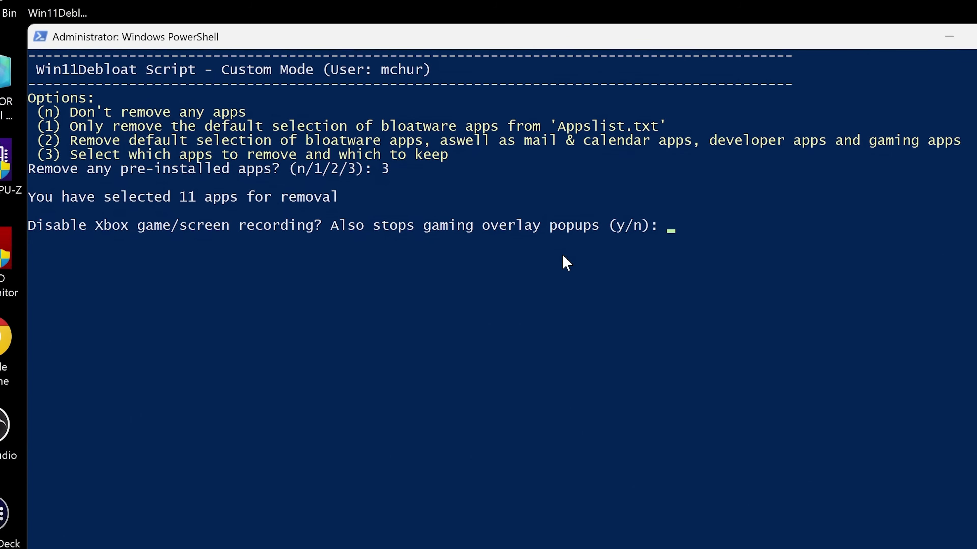
text(y)
Confirm disabling Xbox recording and check the pinned apps in the Start menu
key(Return)
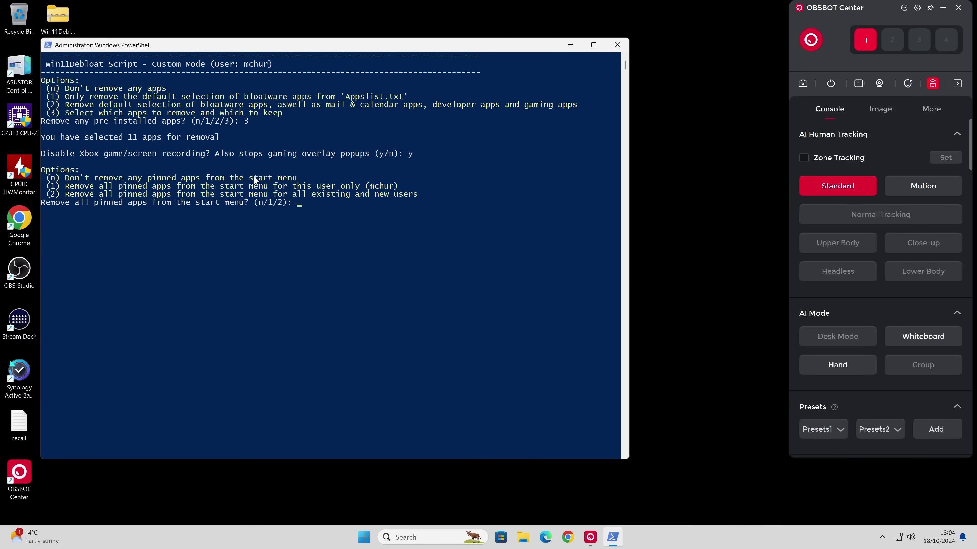
click(364, 537)
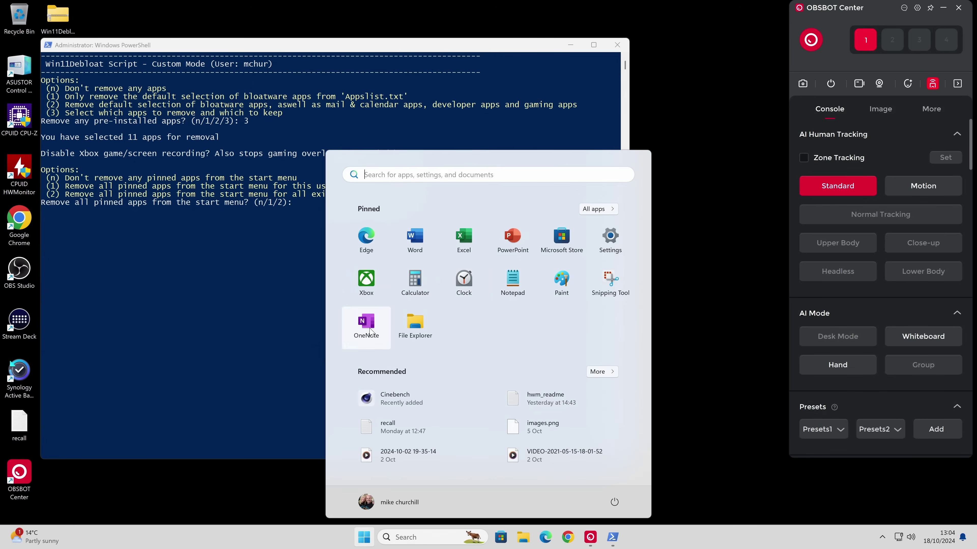
click(705, 209)
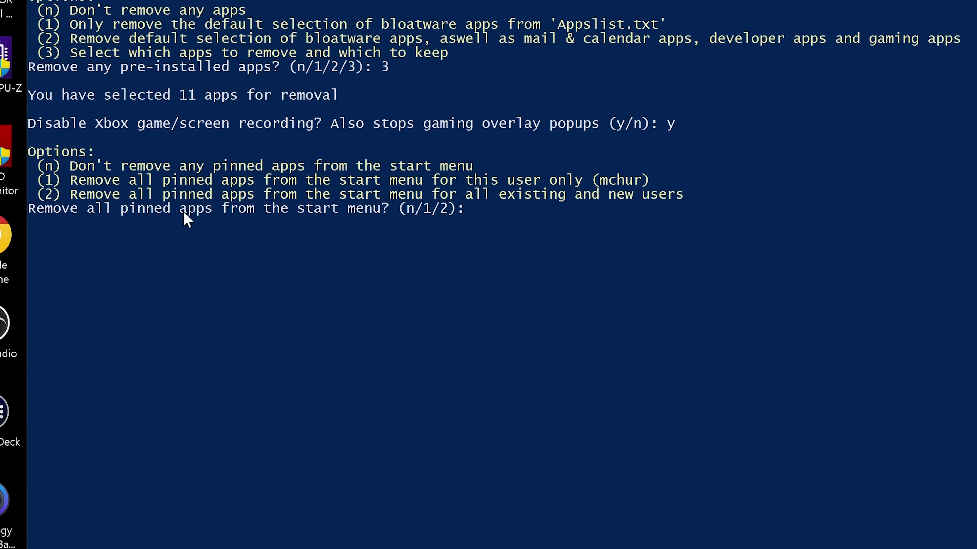
Keep the pinned Start menu apps by answering n
click(486, 209)
text(n)
key(Return)
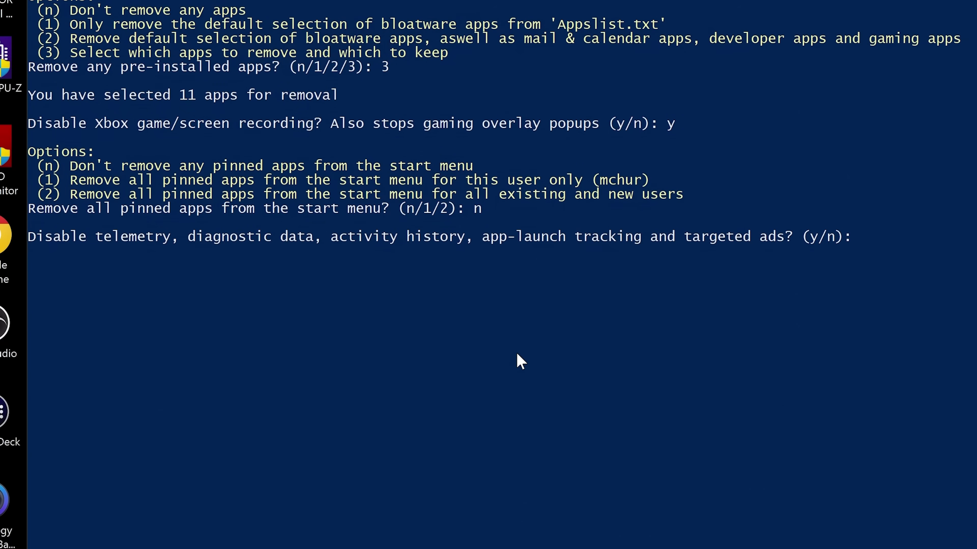
Answer y to disabling telemetry, tips and ads, and Bing search with Cortana
text(y)
key(Return)
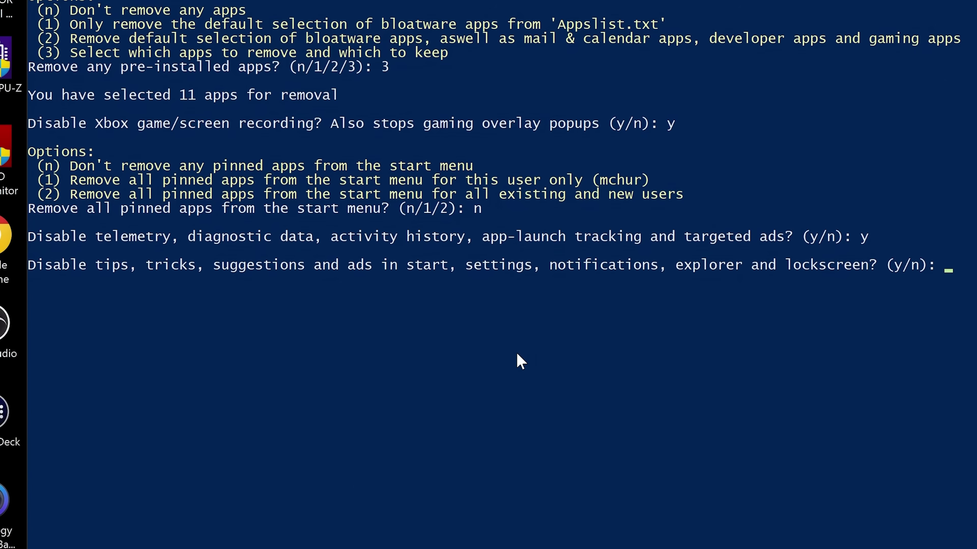
text(y)
key(Return)
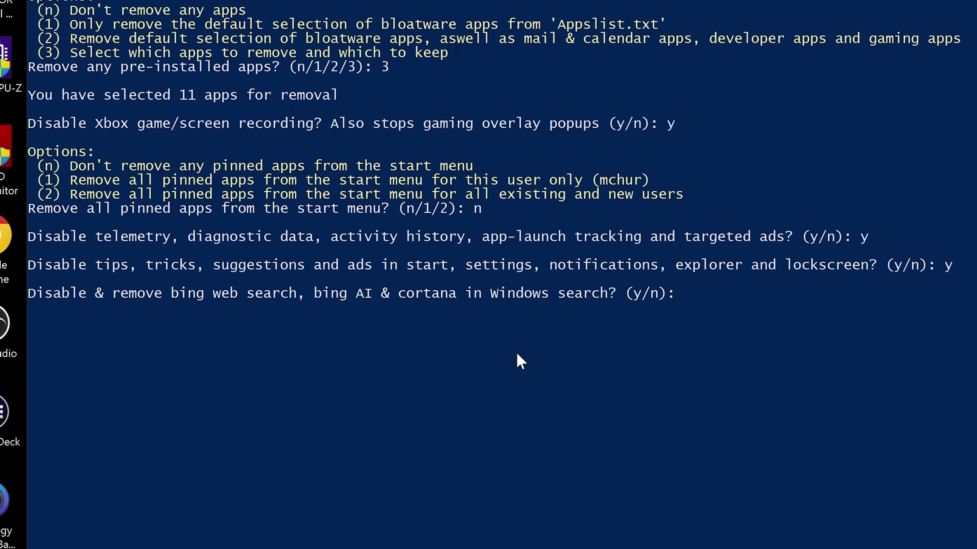
text(y)
key(Return)
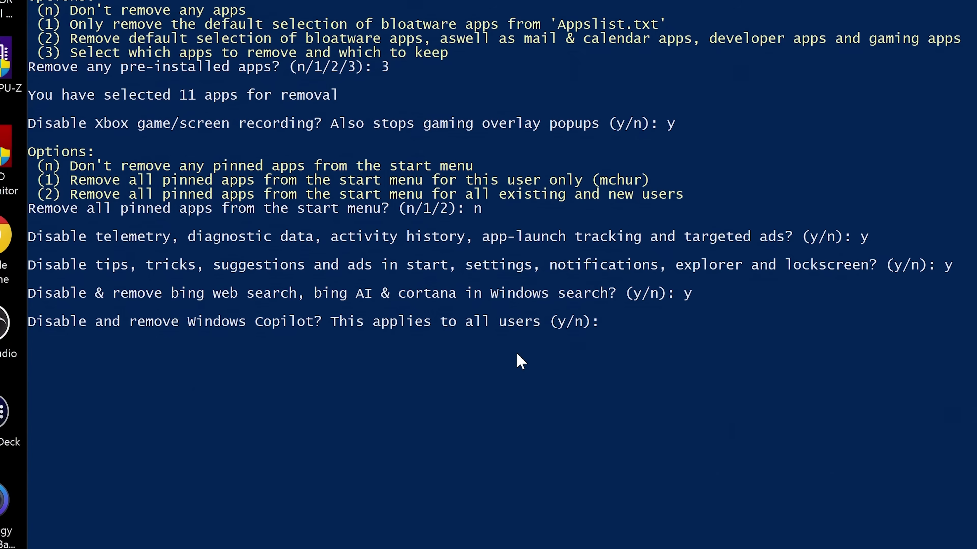
Answer y to removing Copilot and disabling Recall, and n to the Windows 10 context menu
text(y)
key(Return)
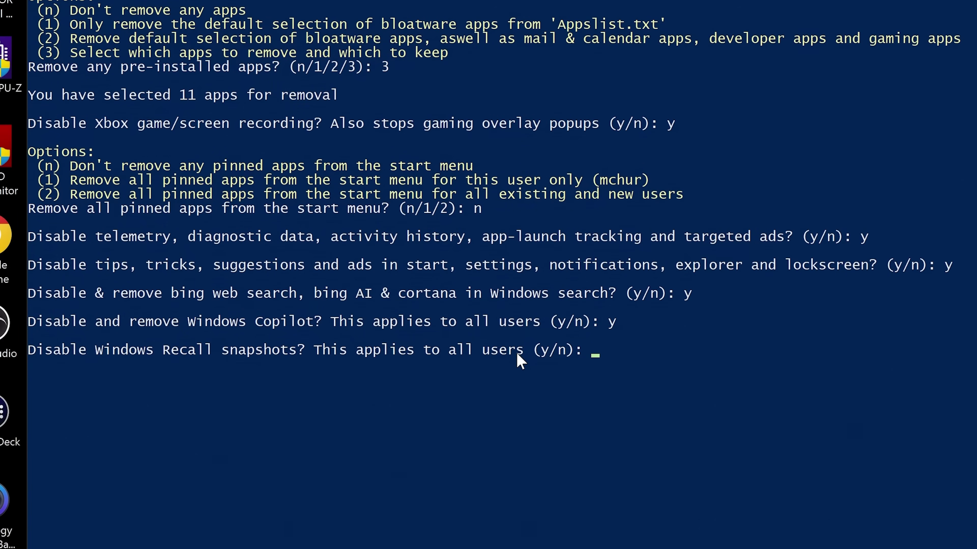
text(y)
key(Return)
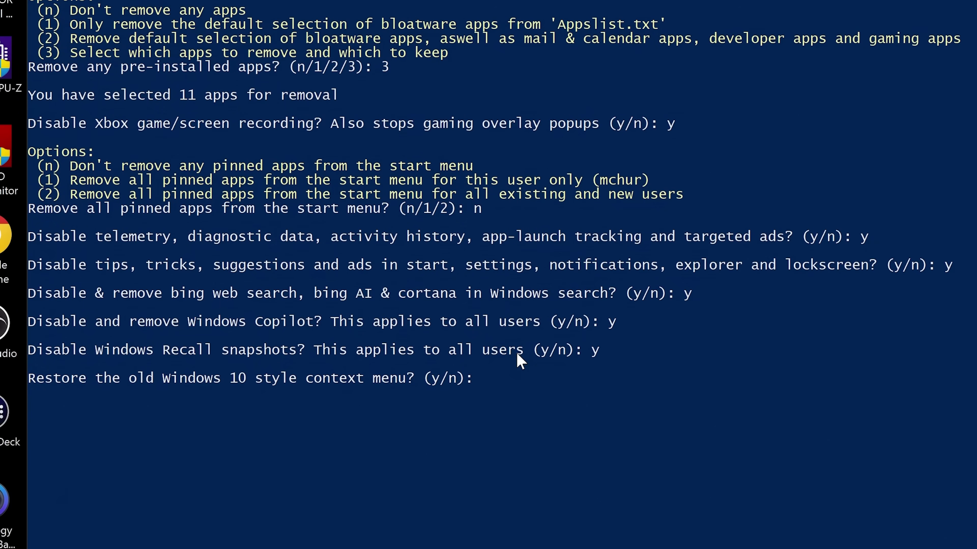
text(n)
key(Return)
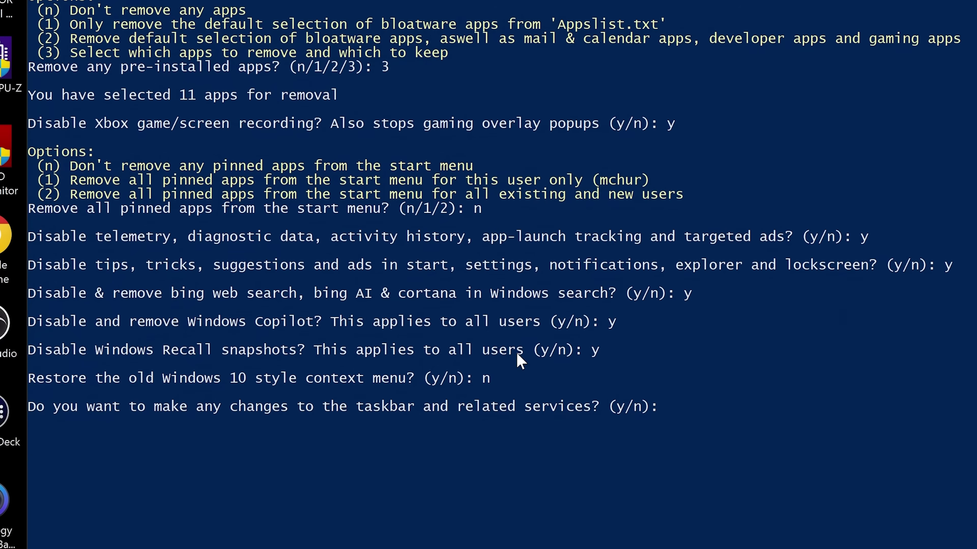
Accept taskbar changes, keep buttons centred (n), and hide the search icon with option 1
text(y)
key(Return)
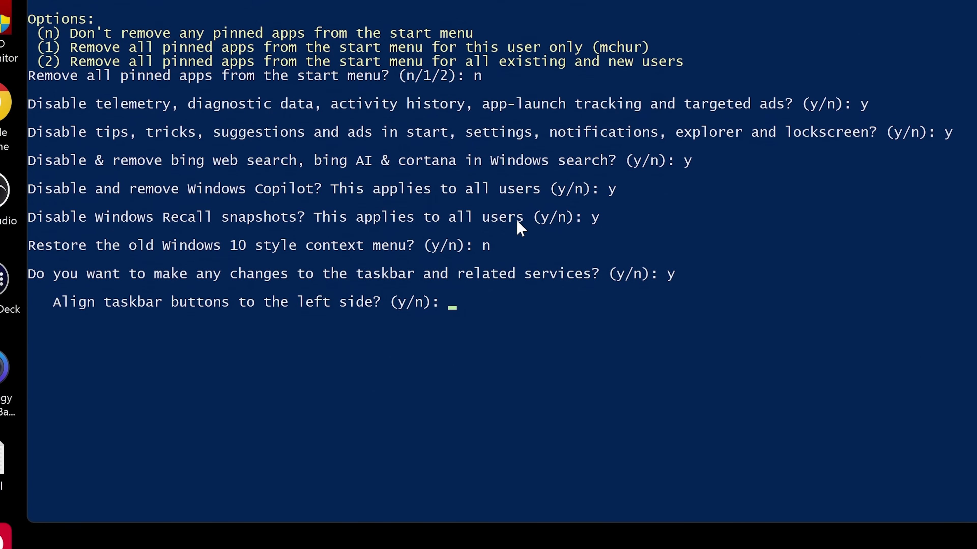
text(n)
key(Return)
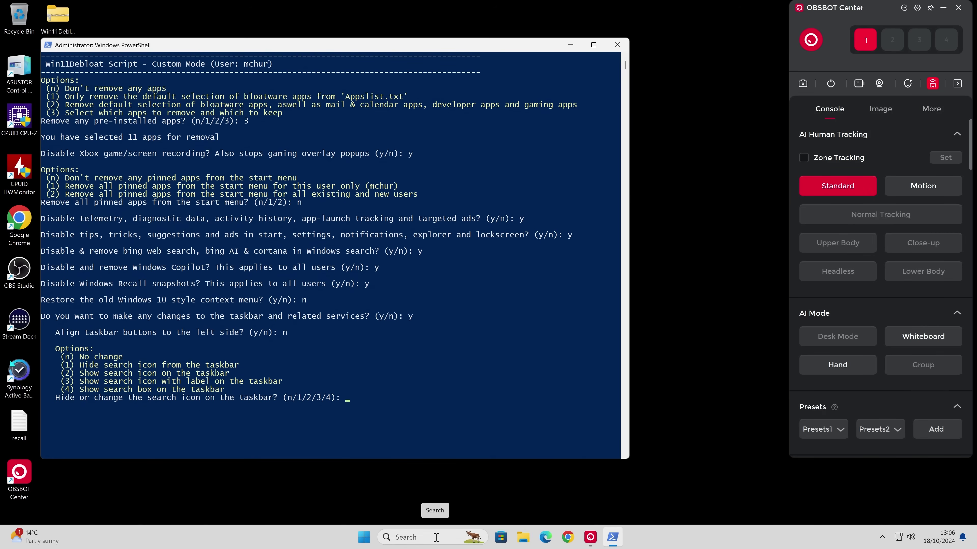
text(1)
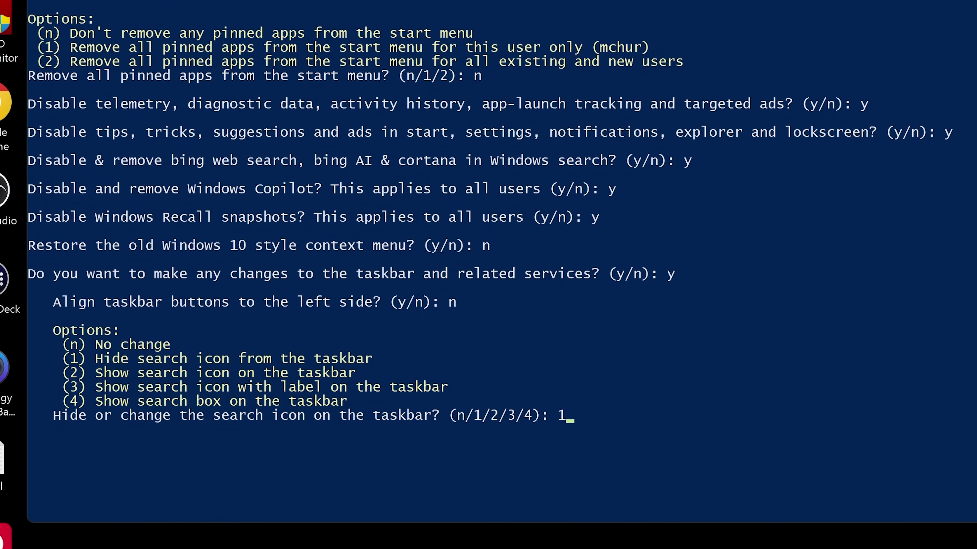
key(Return)
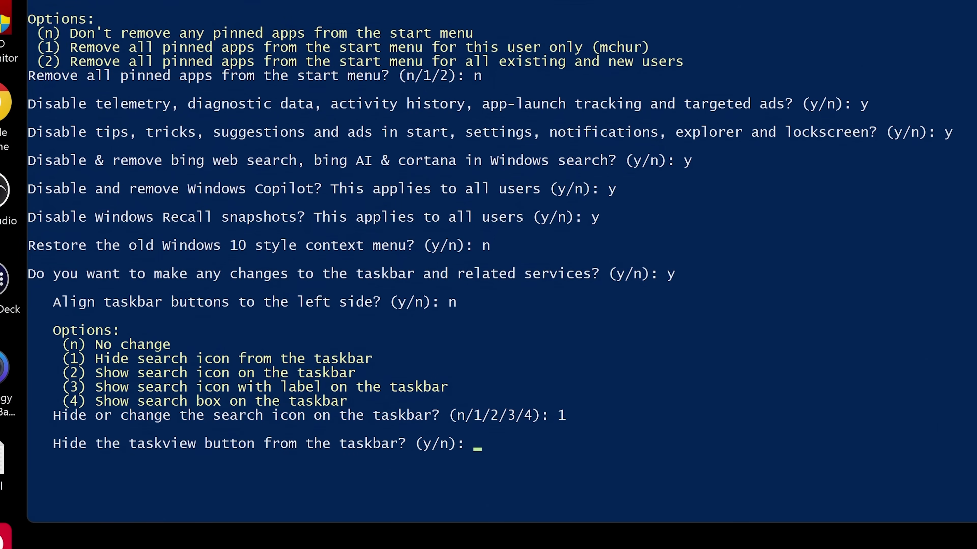
Hide the taskview button and disable the widgets service, answering y to both
text(y)
key(Return)
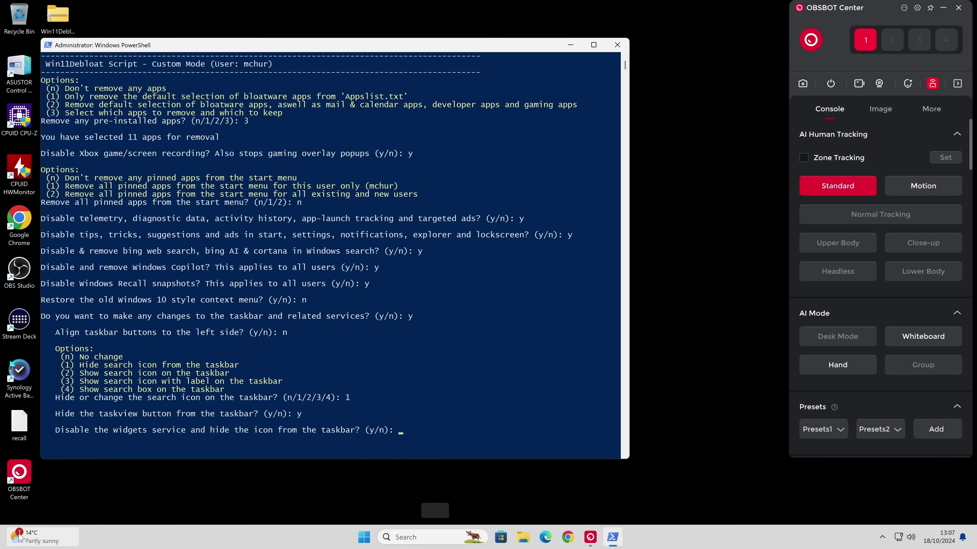
mouse_move(30, 540)
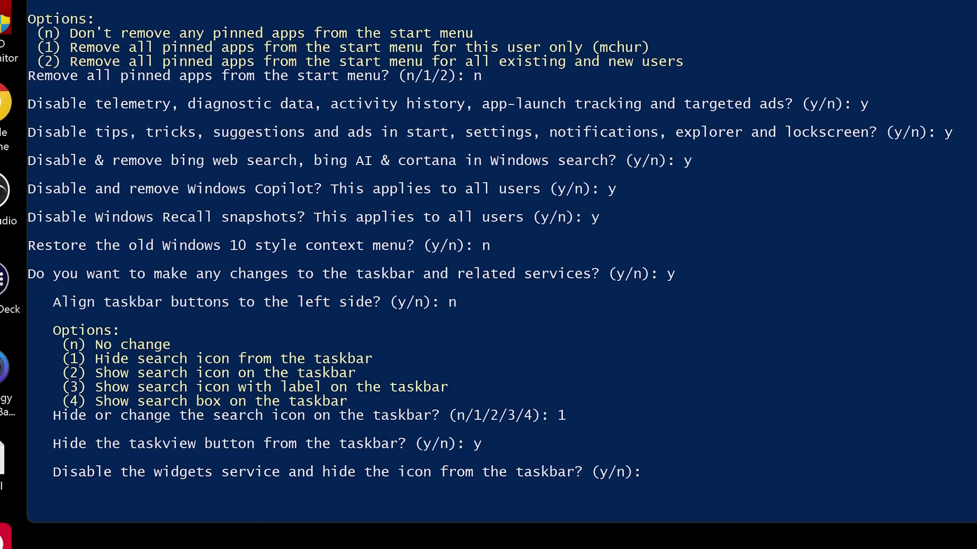
text(y)
key(Return)
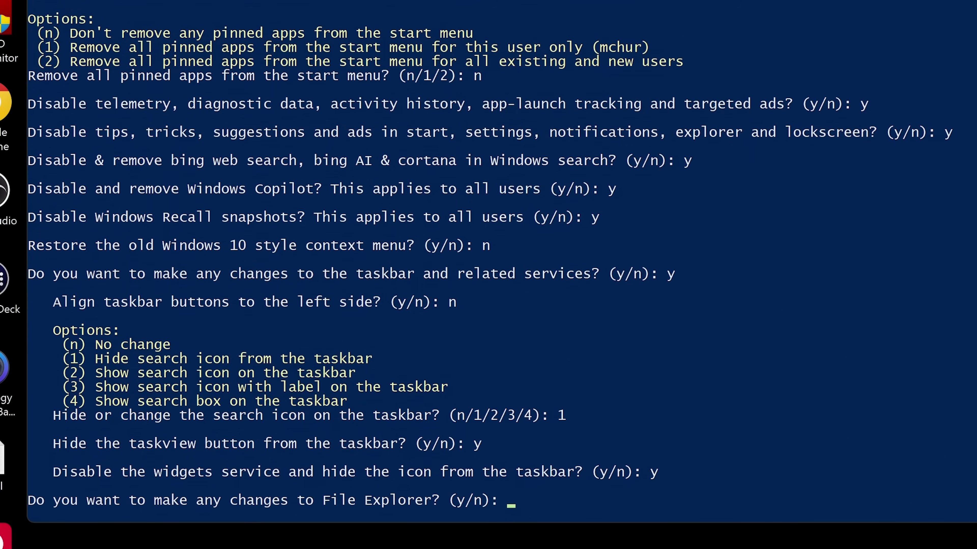
Answer yes to making File Explorer changes, showing hidden files and showing file extensions
text(y)
key(Return)
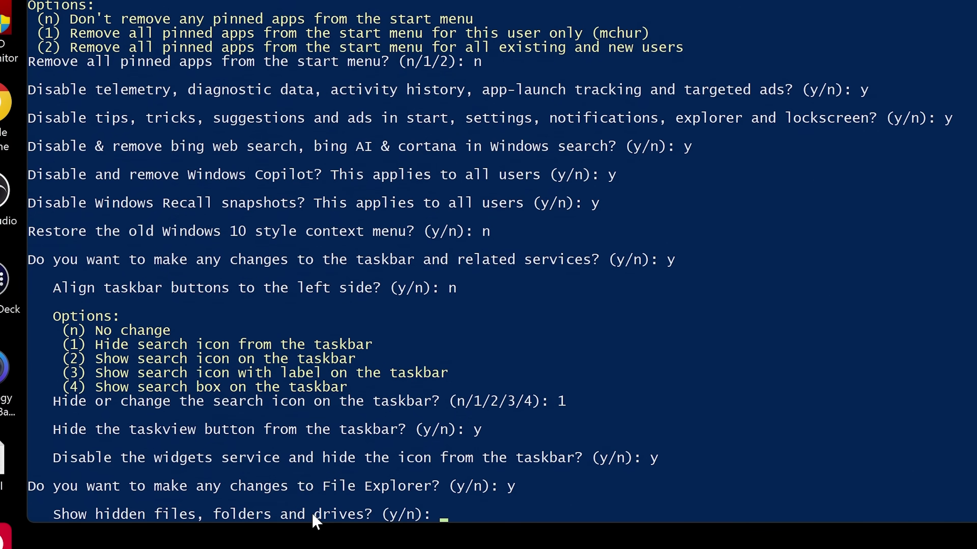
text(y)
key(Return)
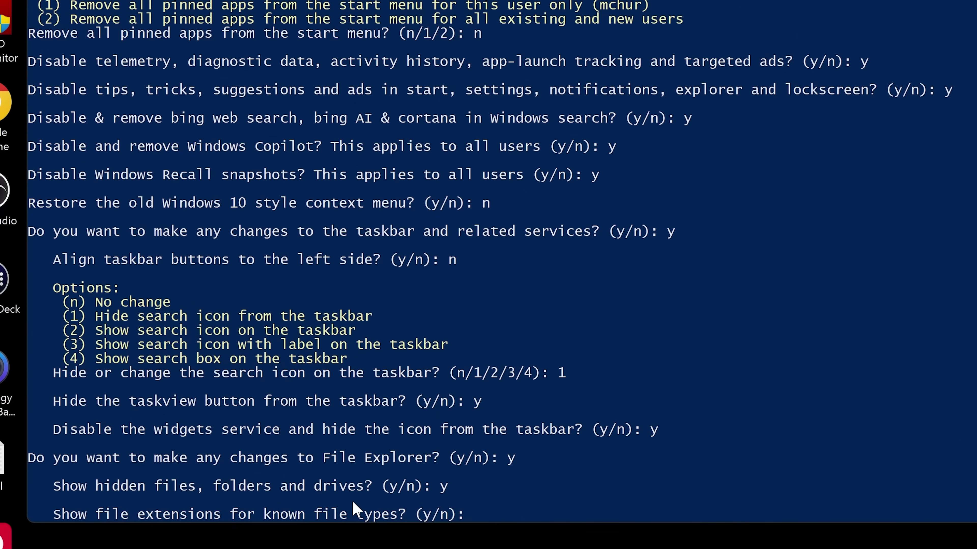
text(y)
key(Return)
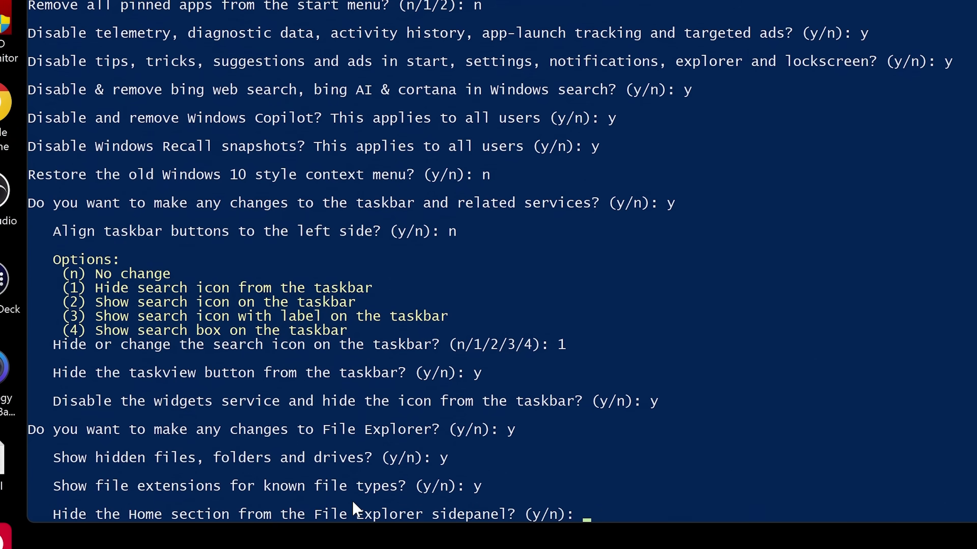
Answer yes to hiding the Home section, the Gallery section and duplicate drive entries
text(y)
key(Return)
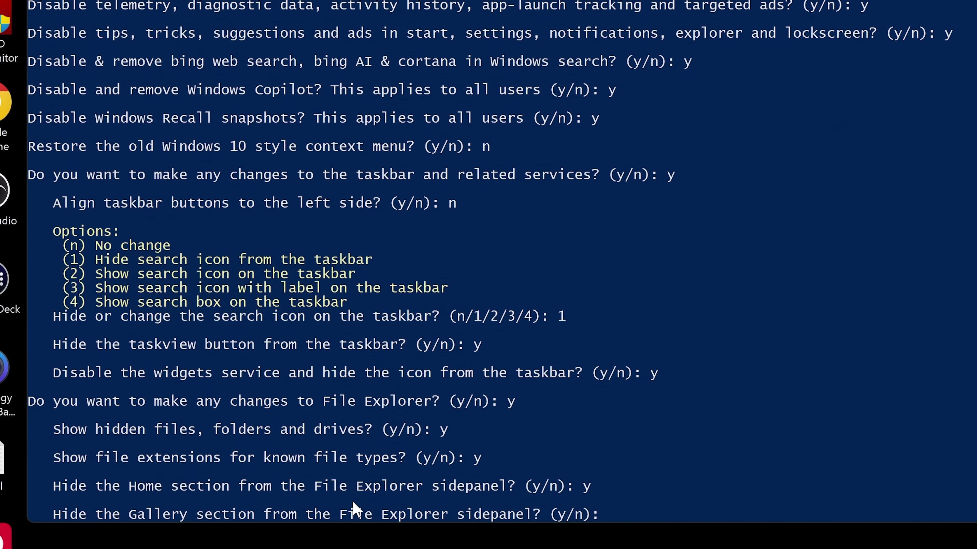
text(y)
key(Return)
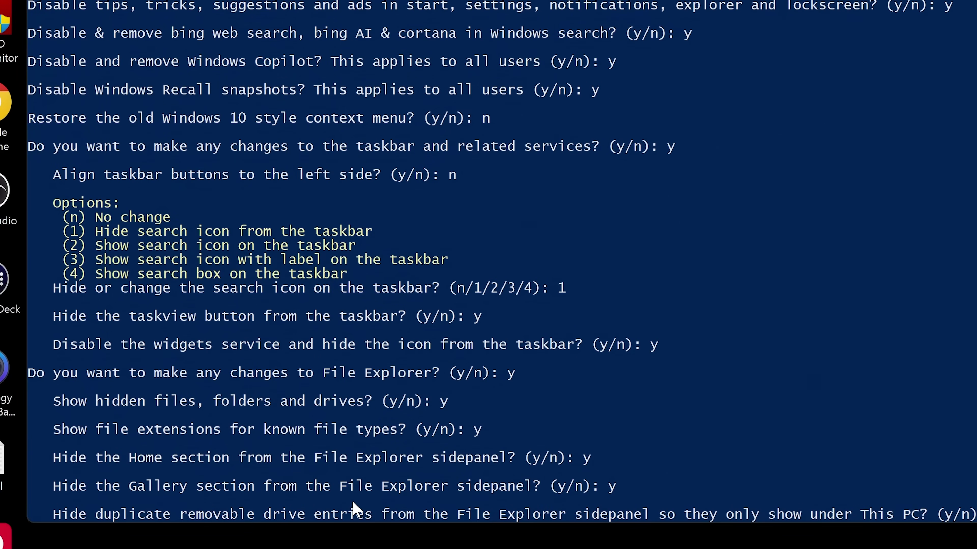
text(y)
key(Return)
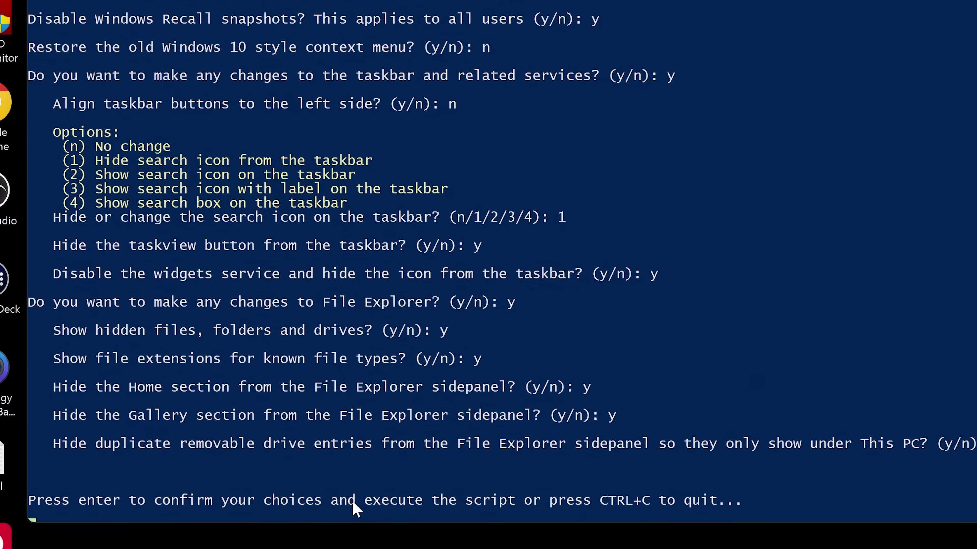
Confirm the selected choices so Win11Debloat applies all changes through to 'Script completed successfully!'
key(Return)
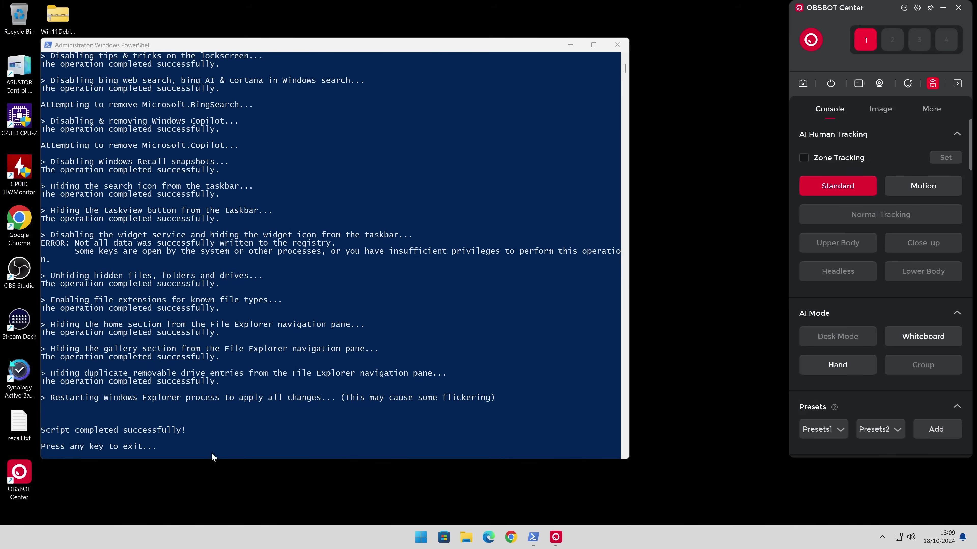
Check the Start menu pinned apps and File Explorer to confirm the debloat changes
scroll(136, 318, up, 6)
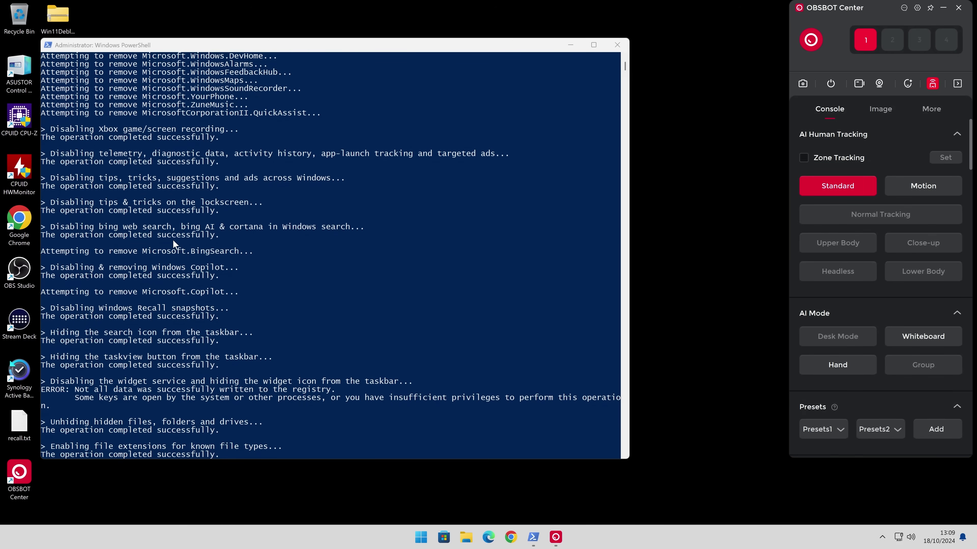
click(419, 539)
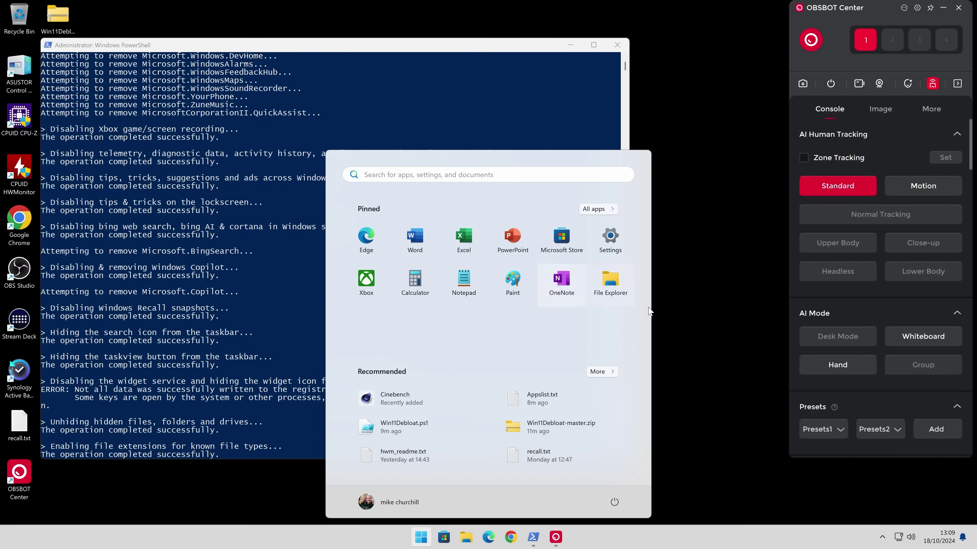
click(675, 311)
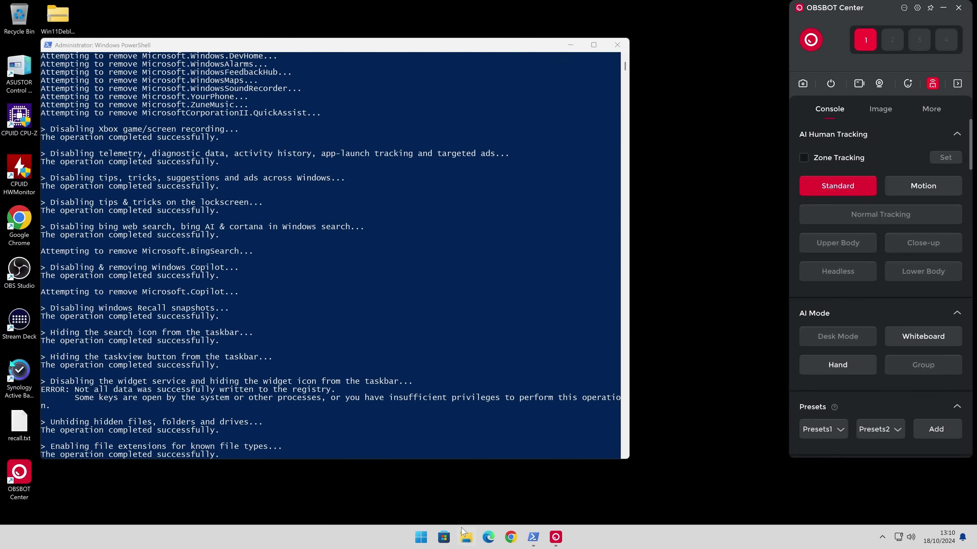
click(465, 536)
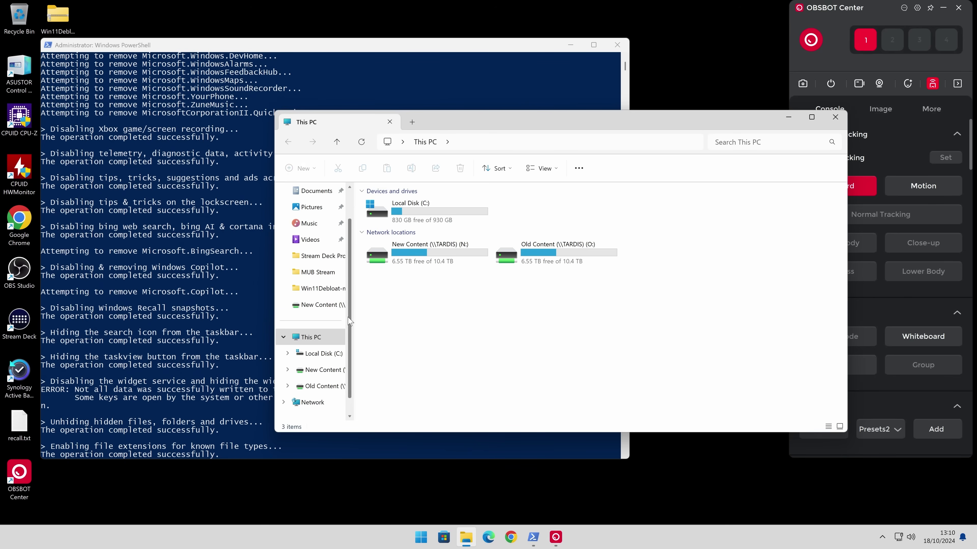
scroll(350, 321, down, 1)
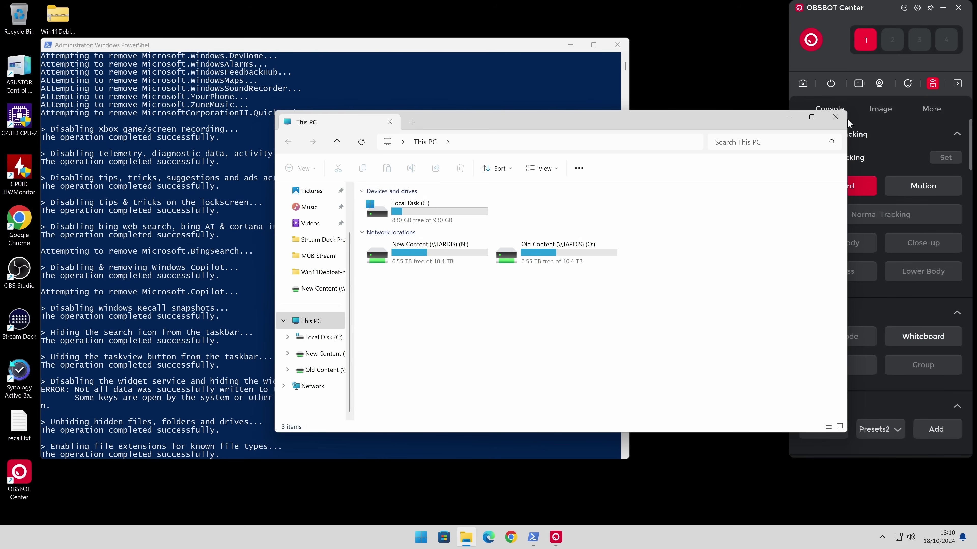
click(838, 117)
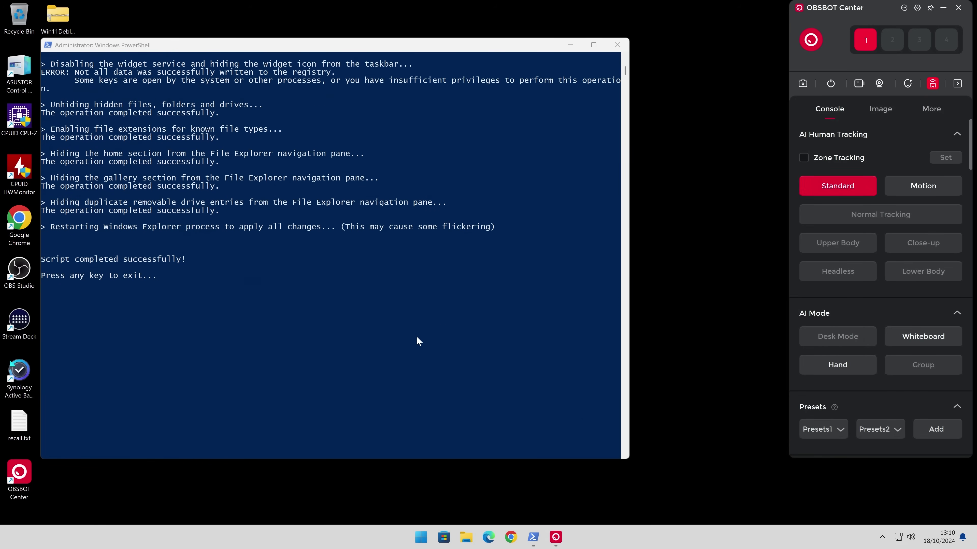
Exit the finished Win11Debloat script, closing its PowerShell window
scroll(418, 341, up, 3)
click(150, 383)
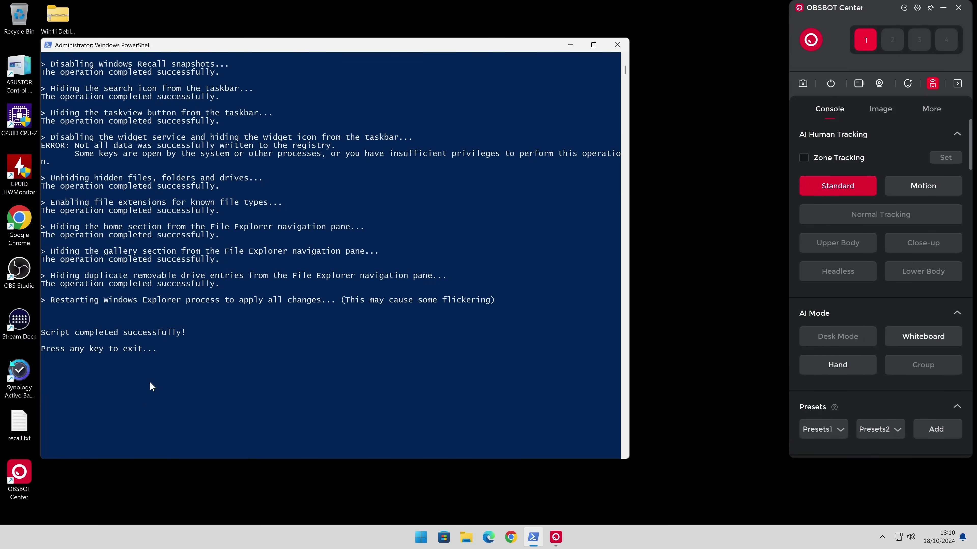
key(Return)
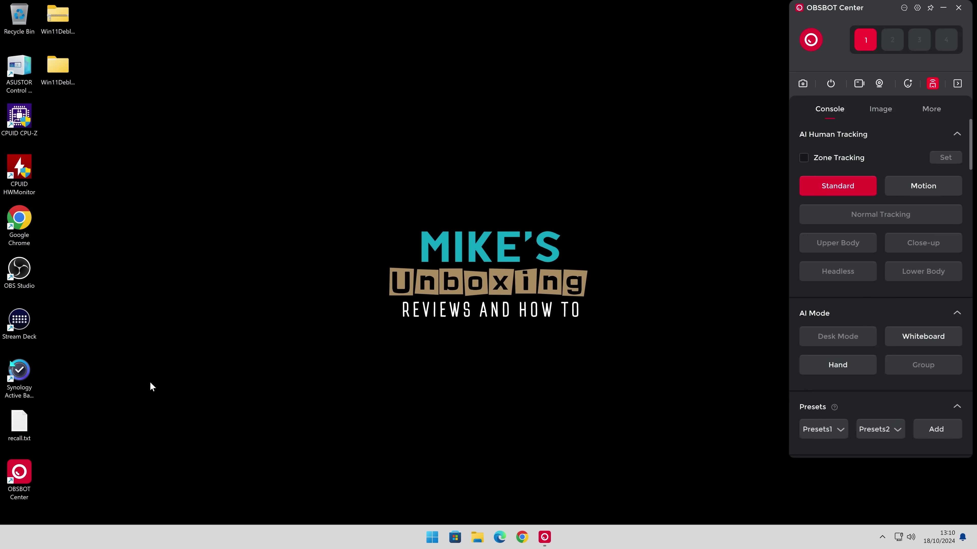